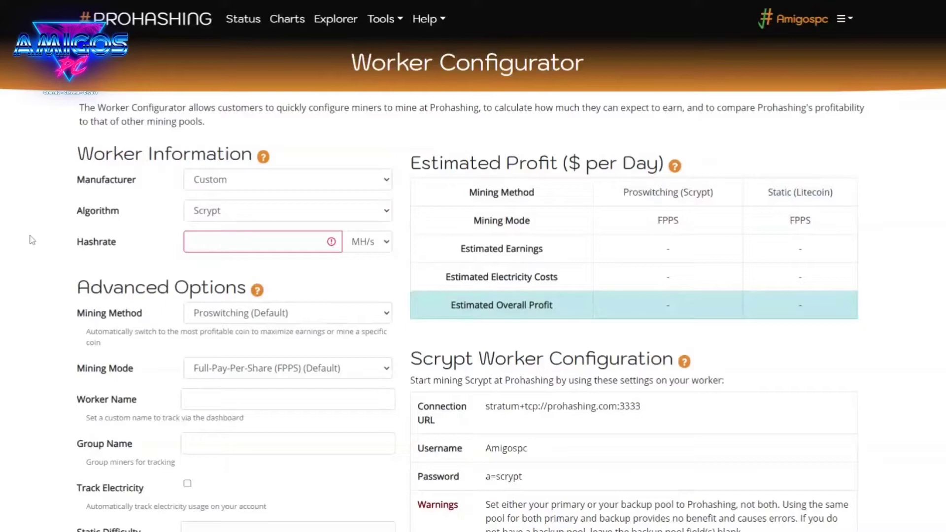
{"action": "scroll", "coordinate": [30, 241], "scroll_direction": "down", "scroll_amount": 1}
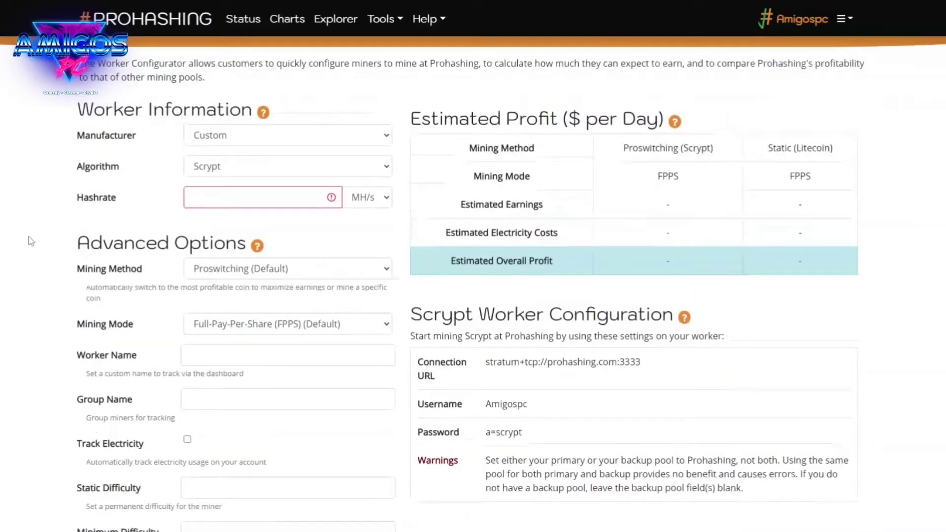
{"action": "scroll", "coordinate": [30, 241], "scroll_direction": "up", "scroll_amount": 1}
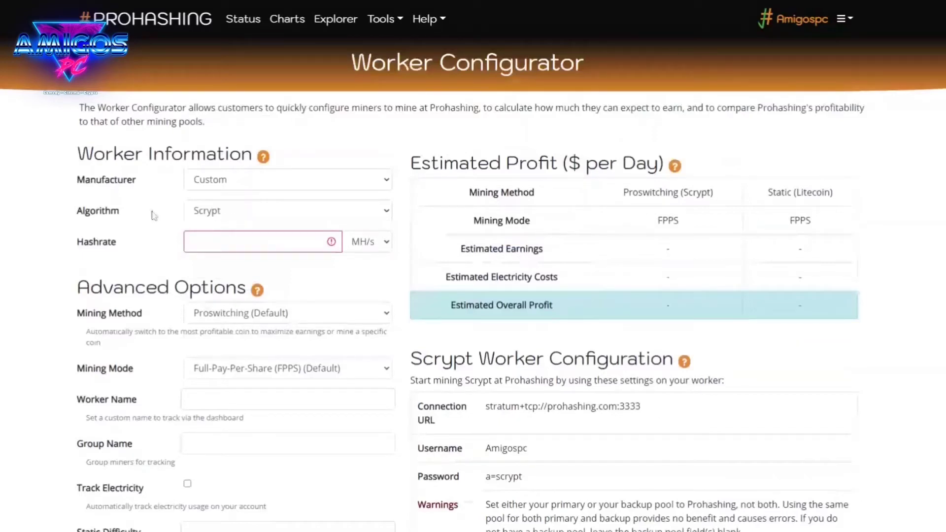
{"action": "left_click", "coordinate": [383, 213]}
{"action": "left_click", "coordinate": [384, 20]}
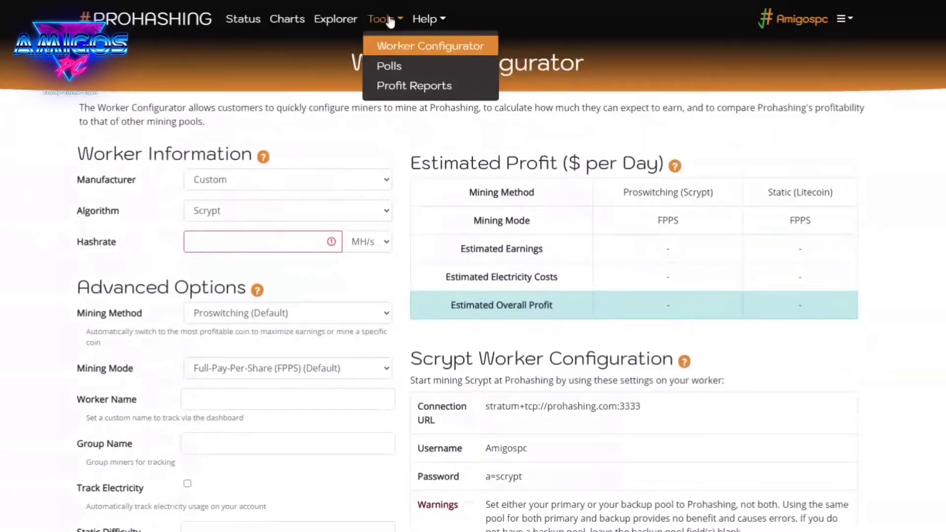
{"action": "left_click", "coordinate": [417, 47]}
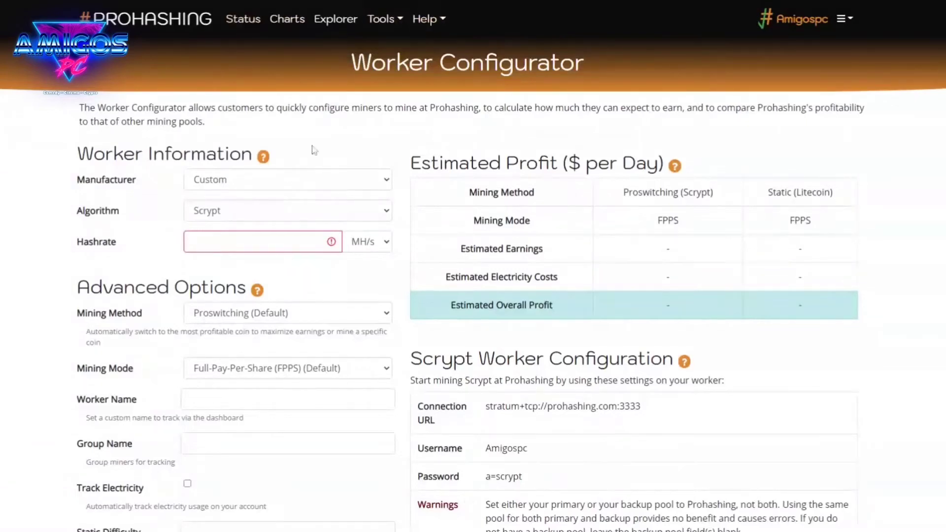
{"action": "left_click", "coordinate": [387, 216]}
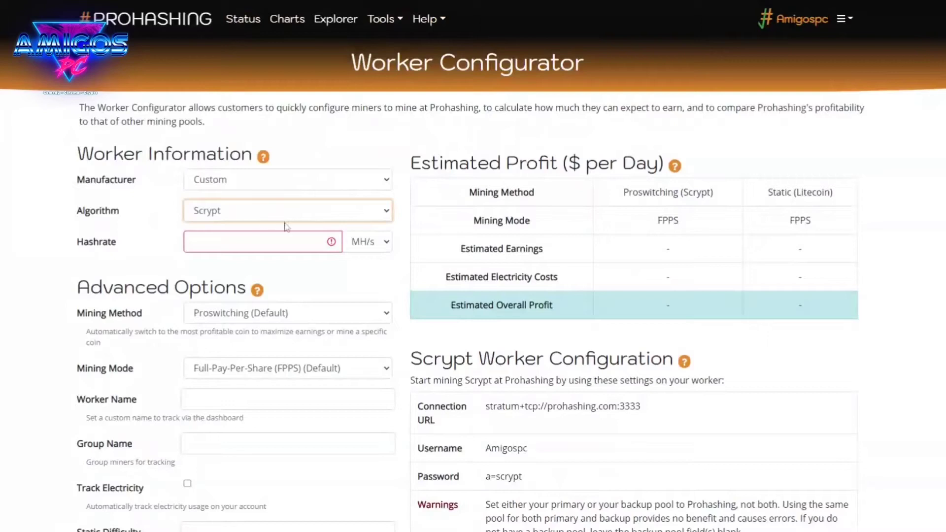
{"action": "left_click_drag", "start_coordinate": [98, 241], "coordinate": [103, 240]}
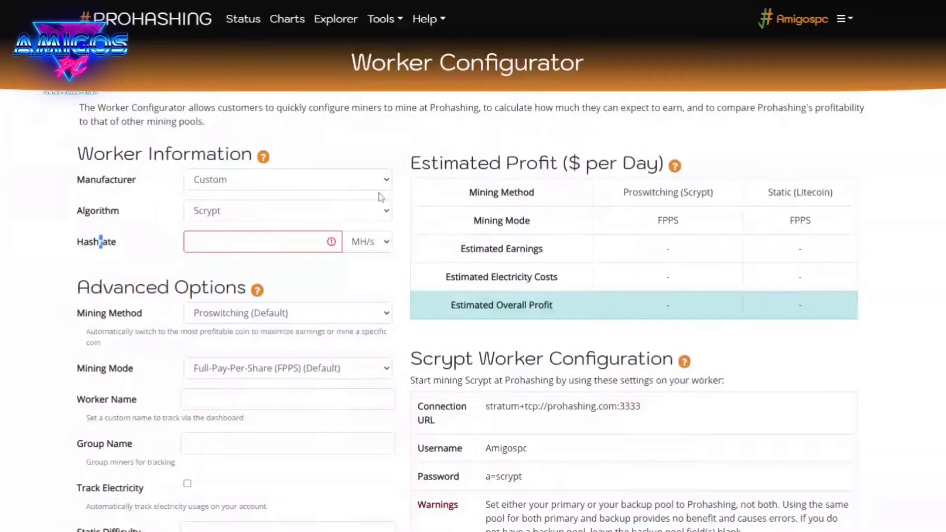
{"action": "left_click", "coordinate": [406, 242]}
{"action": "left_click", "coordinate": [385, 211]}
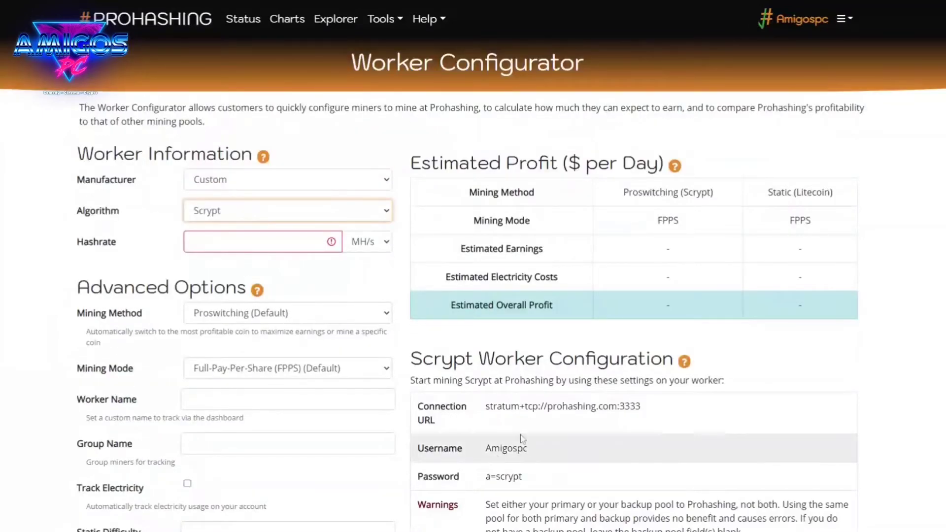
- Enter a hashrate of 687 MH/s in the Worker Configurator
{"action": "scroll", "coordinate": [570, 419], "scroll_direction": "down", "scroll_amount": 1}
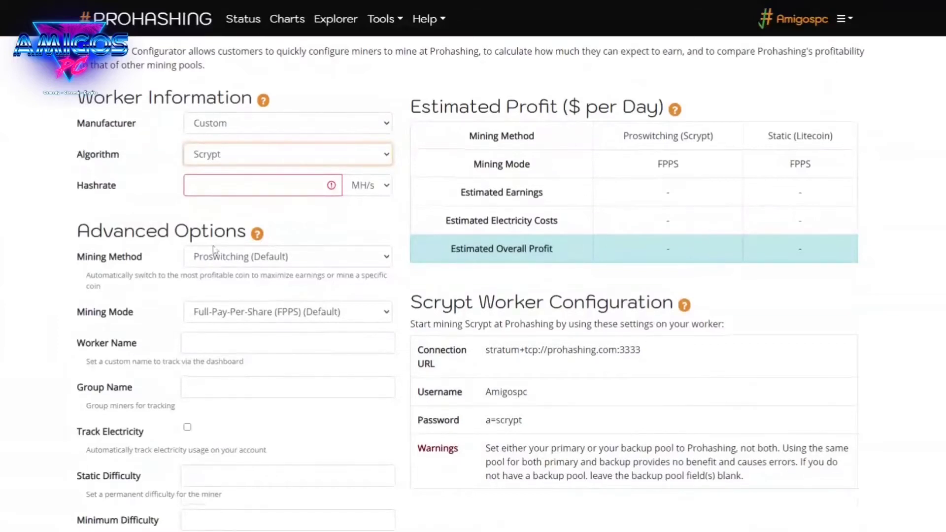
{"action": "scroll", "coordinate": [473, 266], "scroll_direction": "up", "scroll_amount": 1}
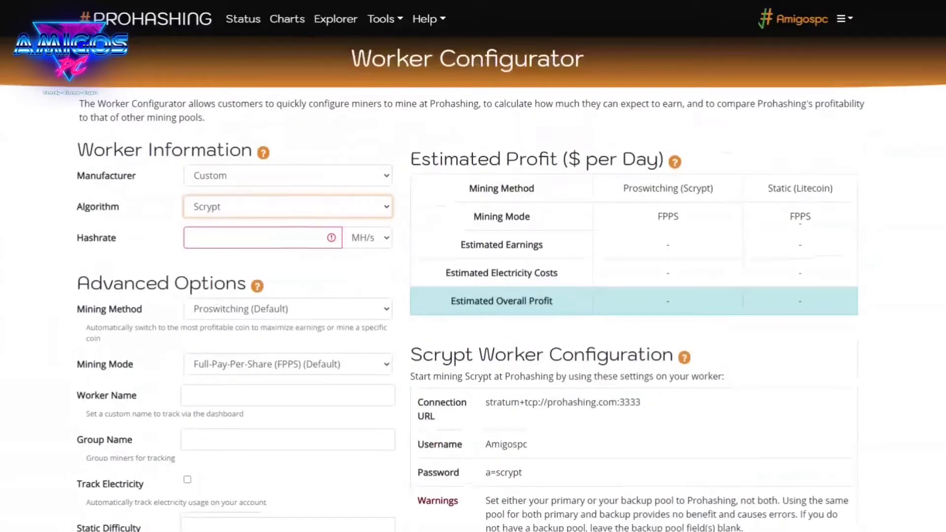
{"action": "key", "text": "Tab"}
{"action": "type", "text": "6"}
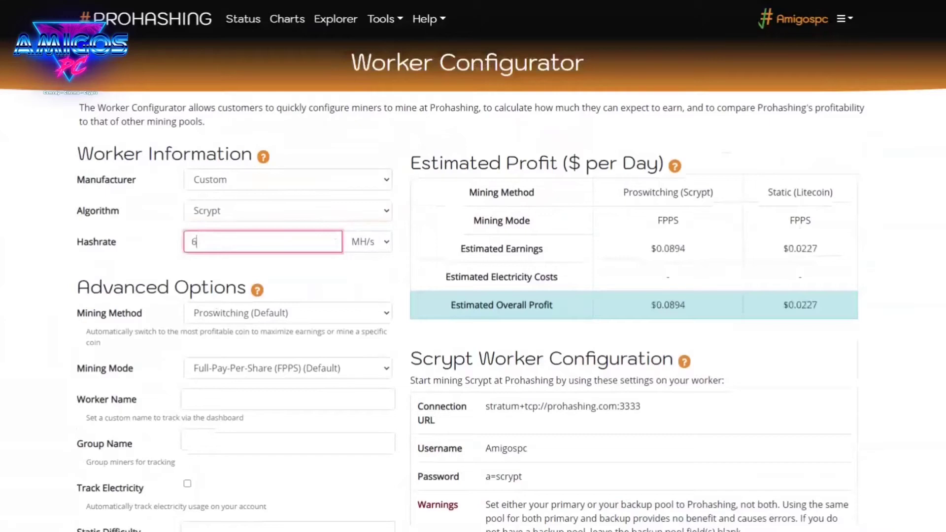
{"action": "type", "text": "87"}
{"action": "left_click", "coordinate": [30, 265]}
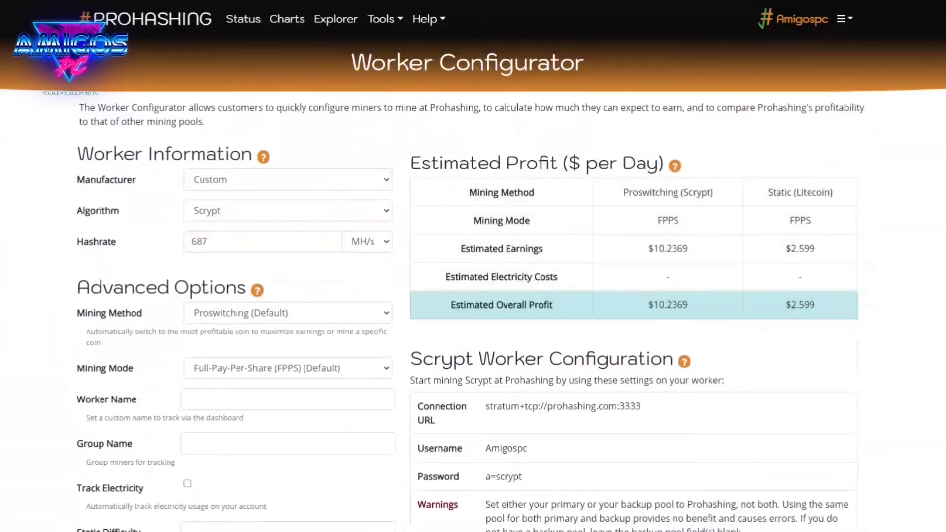
- Check the Mining Method setting, then review the $10.2369 proswitching and $2.599 Litecoin daily estimates
{"action": "left_click", "coordinate": [376, 316]}
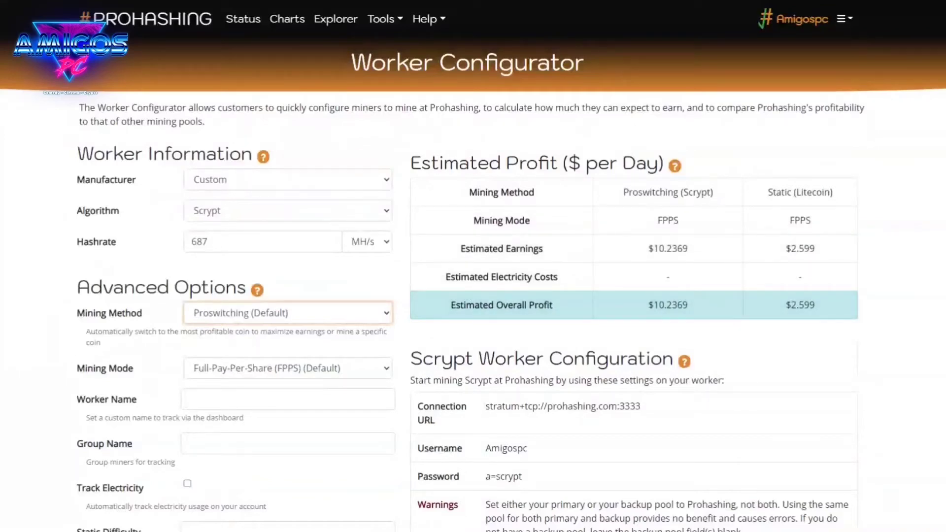
{"action": "left_click", "coordinate": [30, 366]}
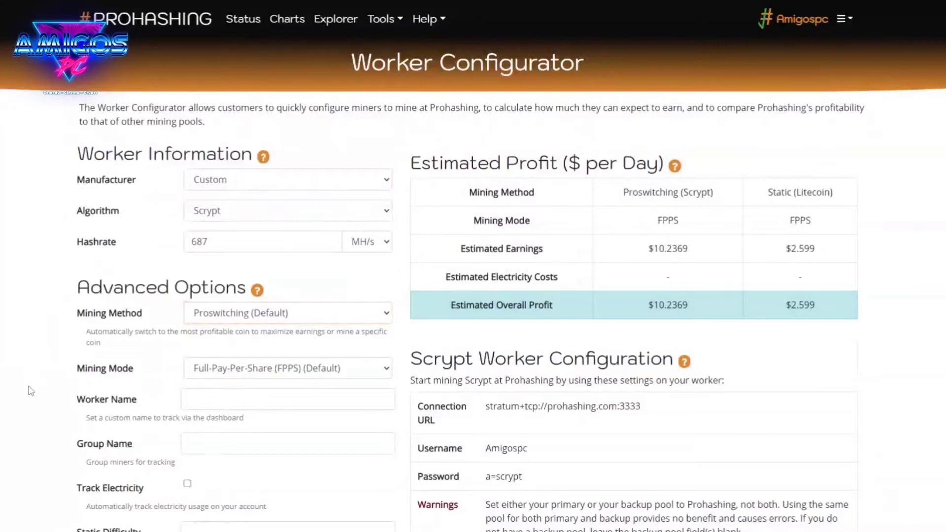
{"action": "scroll", "coordinate": [31, 400], "scroll_direction": "down", "scroll_amount": 1}
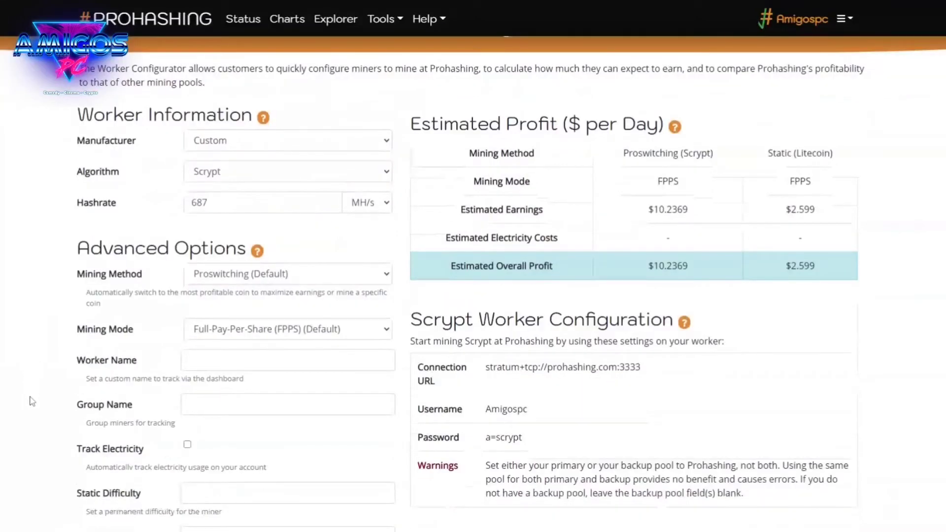
{"action": "scroll", "coordinate": [31, 395], "scroll_direction": "down", "scroll_amount": 2}
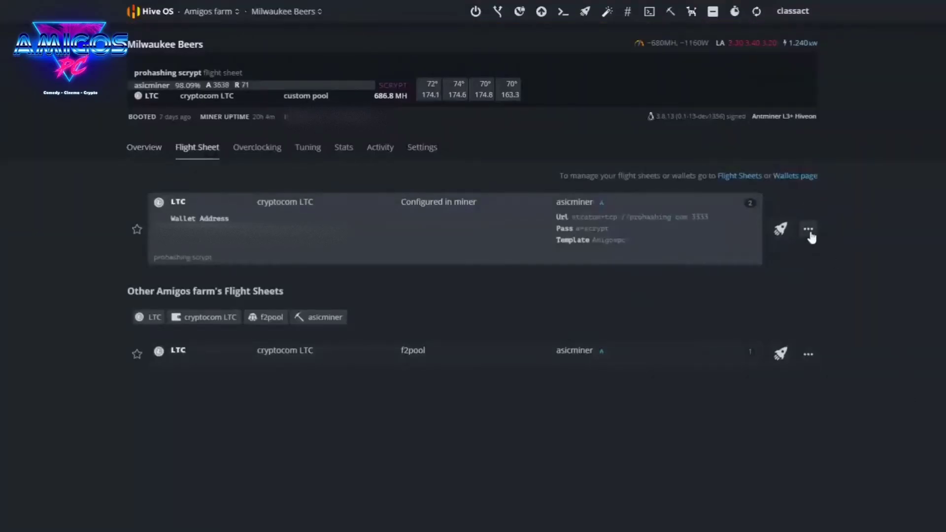
- View the prohashing scrypt flight sheet's edit settings, then return to the rig's Overview
{"action": "left_click", "coordinate": [808, 230]}
{"action": "left_click", "coordinate": [791, 252]}
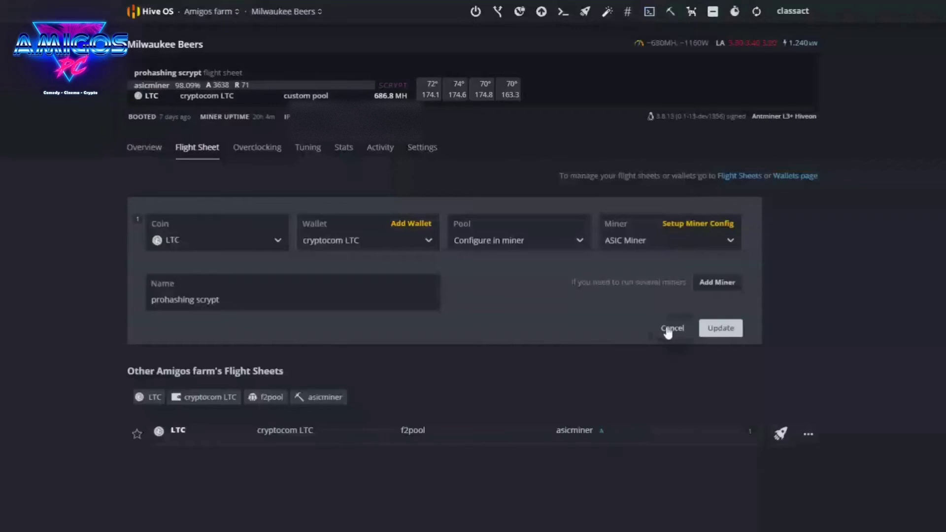
{"action": "left_click", "coordinate": [133, 149]}
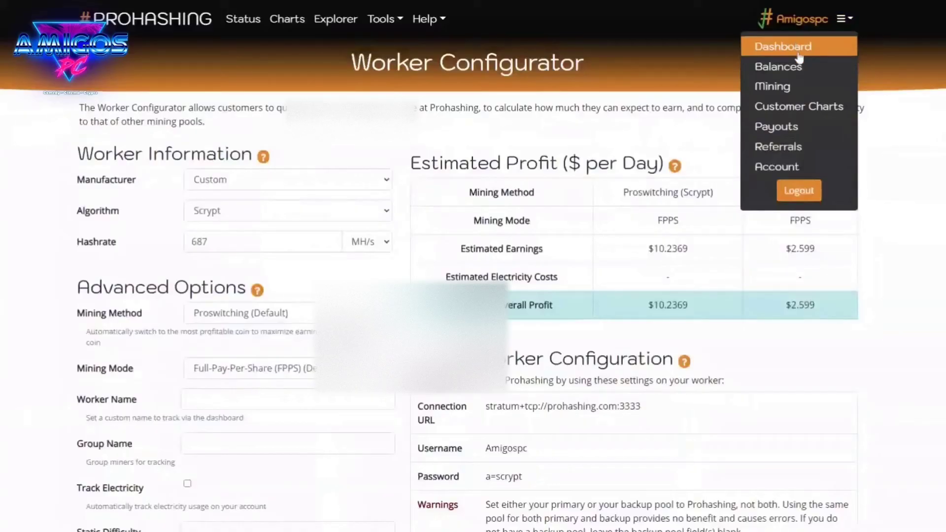
- Check the account Dashboard, then go to Payout Settings showing 20% Binancechain and 80% CryptocomCoin
{"action": "left_click", "coordinate": [807, 51]}
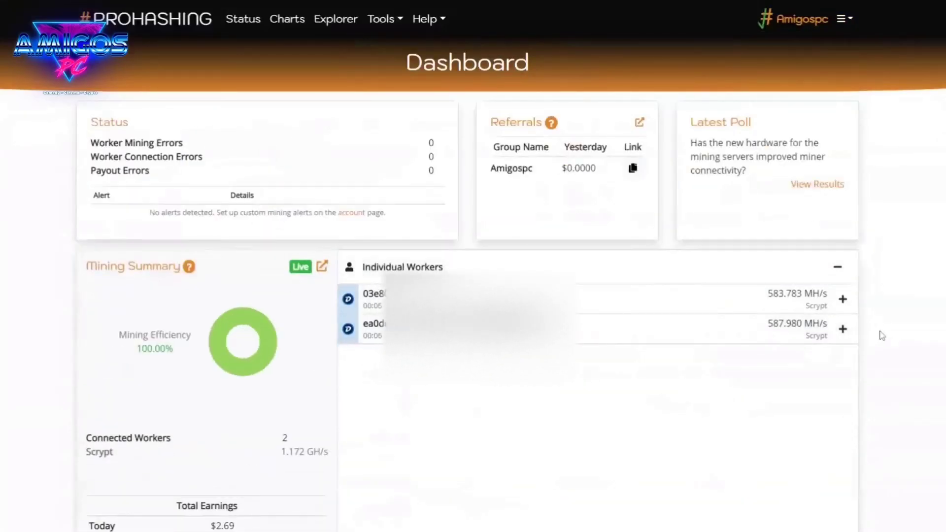
{"action": "scroll", "coordinate": [879, 359], "scroll_direction": "down", "scroll_amount": 3}
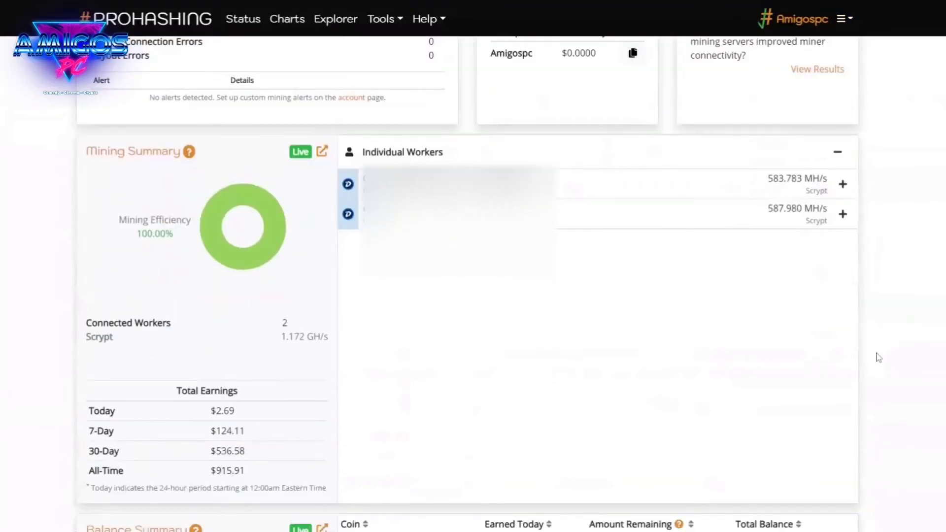
{"action": "scroll", "coordinate": [878, 357], "scroll_direction": "up", "scroll_amount": 3}
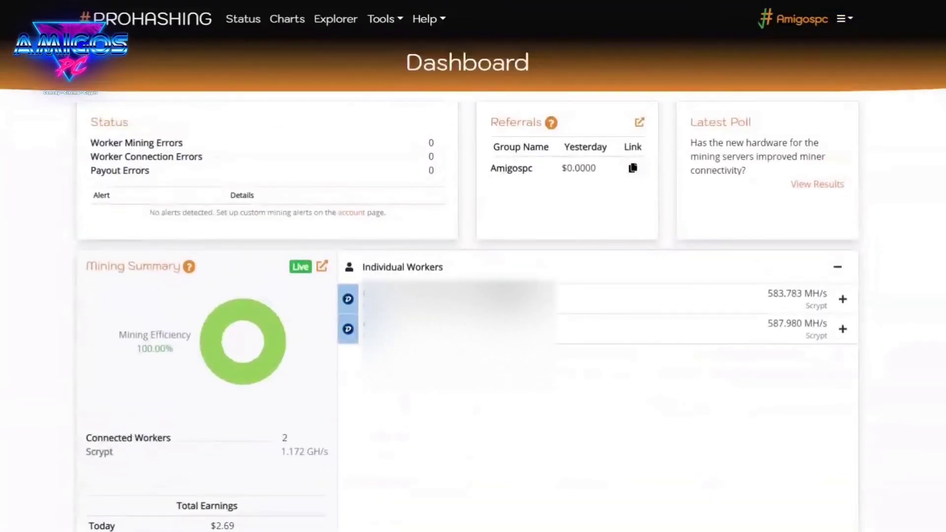
{"action": "left_click", "coordinate": [846, 18]}
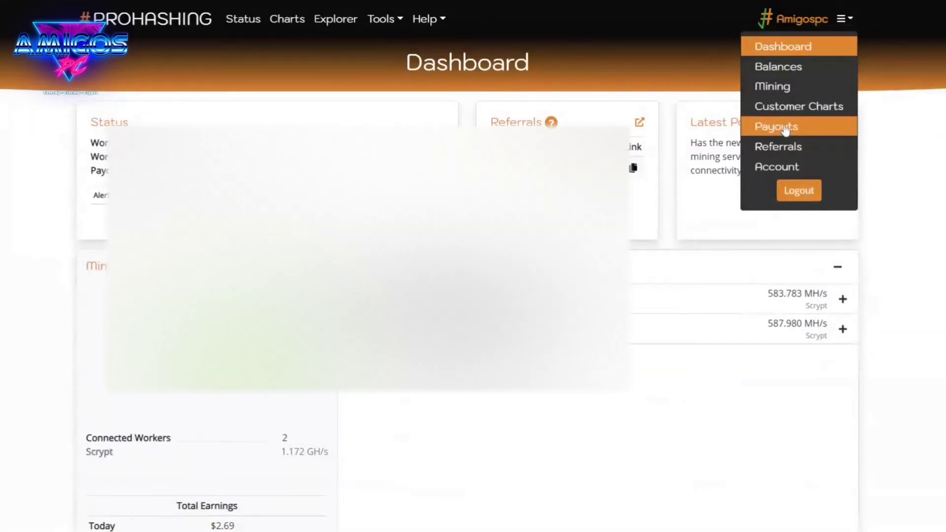
{"action": "left_click", "coordinate": [785, 128]}
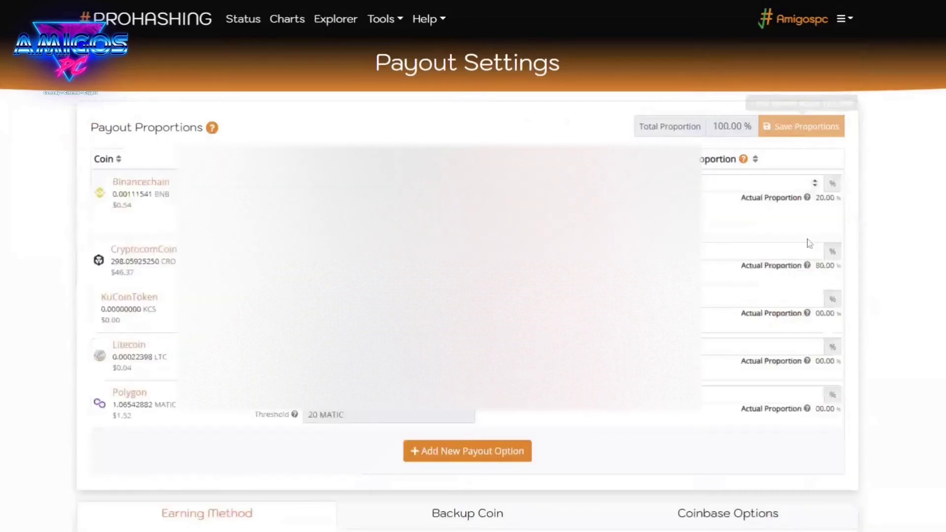
- Scroll down the Payout Settings page to the Add New Payout Option button
{"action": "scroll", "coordinate": [808, 243], "scroll_direction": "down", "scroll_amount": 1}
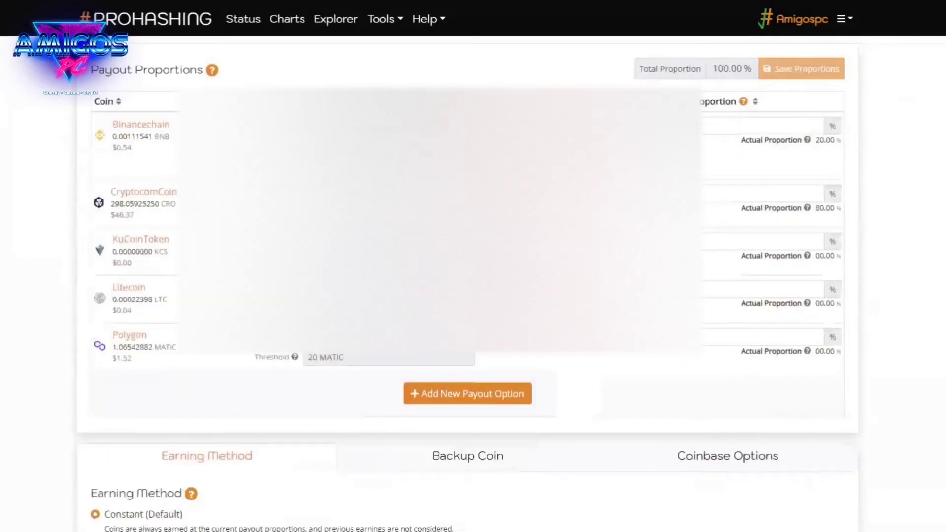
{"action": "scroll", "coordinate": [468, 284], "scroll_direction": "down", "scroll_amount": 3}
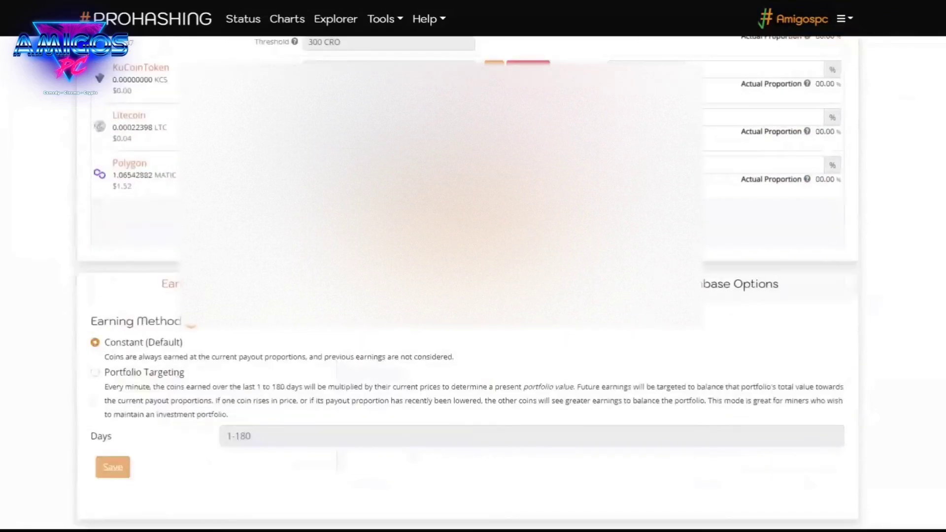
{"action": "scroll", "coordinate": [473, 283], "scroll_direction": "down", "scroll_amount": 1}
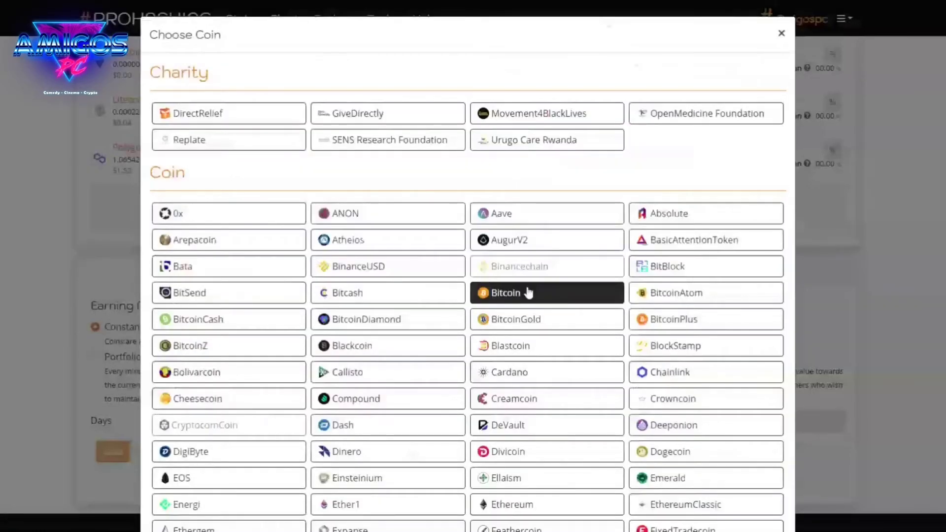
{"action": "scroll", "coordinate": [529, 292], "scroll_direction": "down", "scroll_amount": 5}
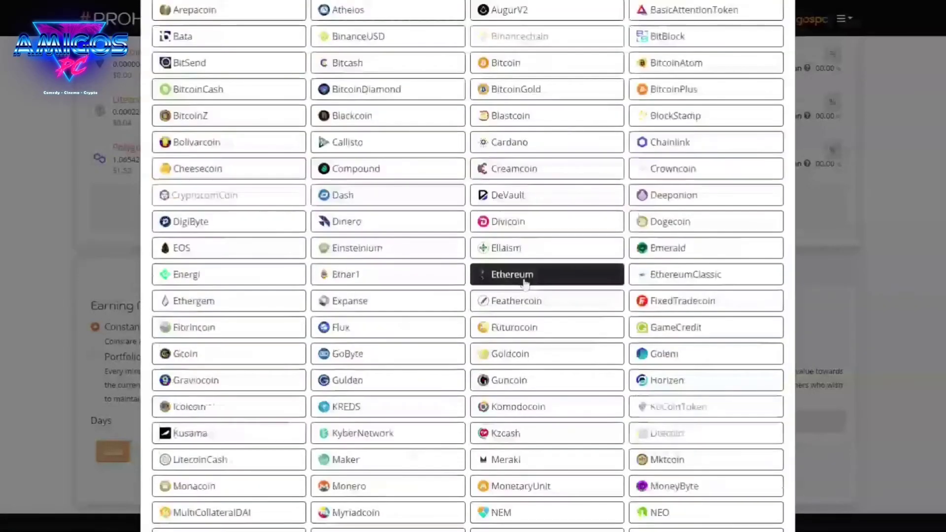
{"action": "scroll", "coordinate": [525, 284], "scroll_direction": "down", "scroll_amount": 10}
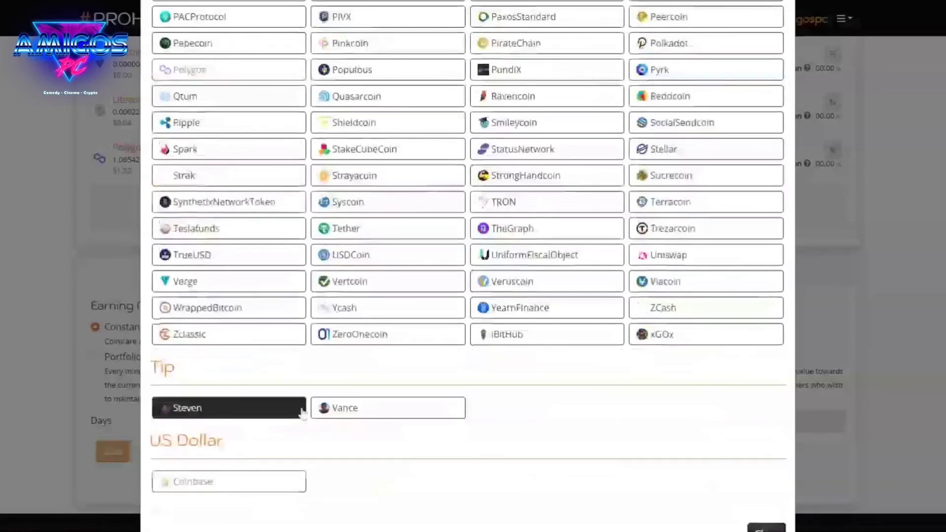
{"action": "scroll", "coordinate": [560, 380], "scroll_direction": "up", "scroll_amount": 4}
{"action": "scroll", "coordinate": [561, 382], "scroll_direction": "down", "scroll_amount": 1}
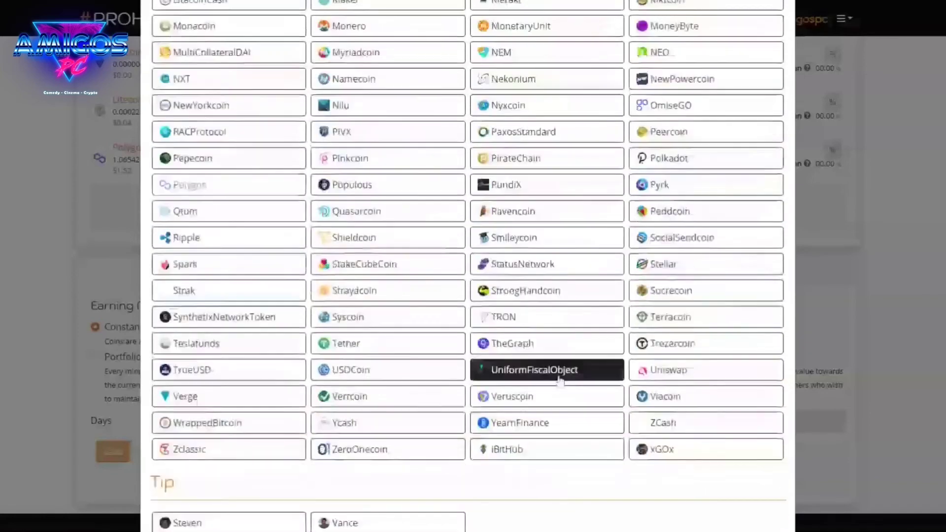
{"action": "scroll", "coordinate": [559, 384], "scroll_direction": "up", "scroll_amount": 4}
{"action": "scroll", "coordinate": [556, 356], "scroll_direction": "up", "scroll_amount": 5}
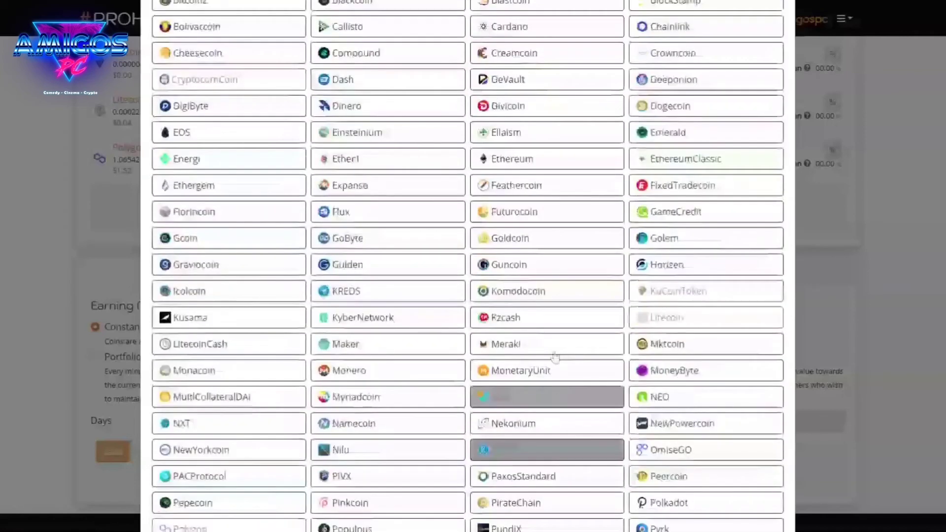
{"action": "scroll", "coordinate": [552, 355], "scroll_direction": "up", "scroll_amount": 5}
{"action": "scroll", "coordinate": [547, 354], "scroll_direction": "down", "scroll_amount": 6}
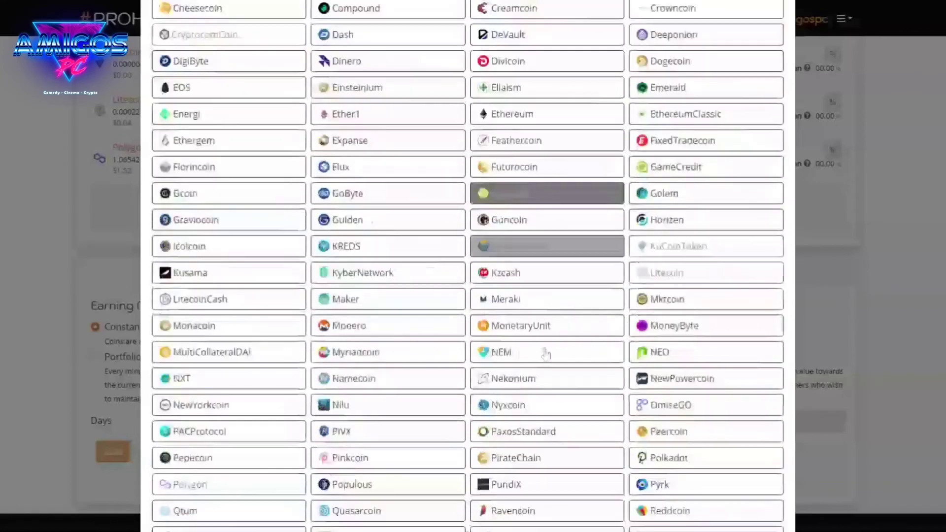
{"action": "scroll", "coordinate": [547, 359], "scroll_direction": "down", "scroll_amount": 11}
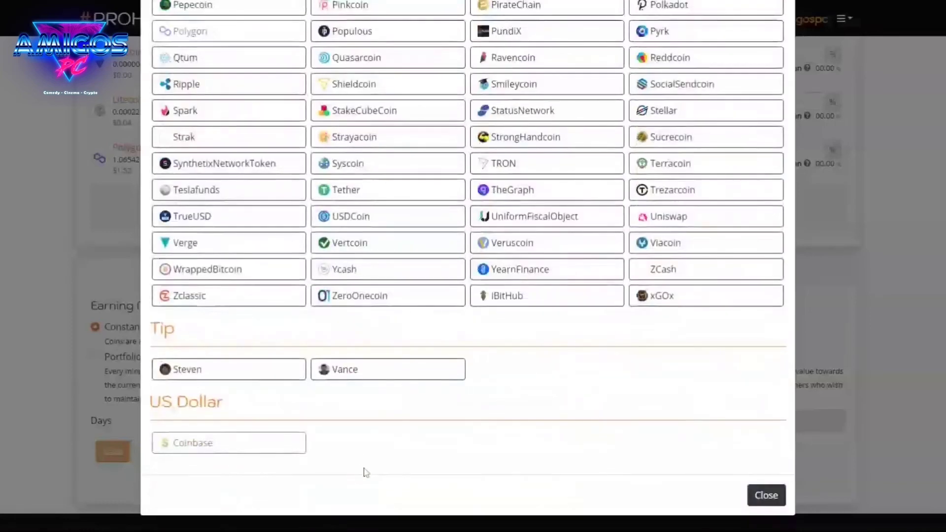
{"action": "scroll", "coordinate": [459, 470], "scroll_direction": "up", "scroll_amount": 2}
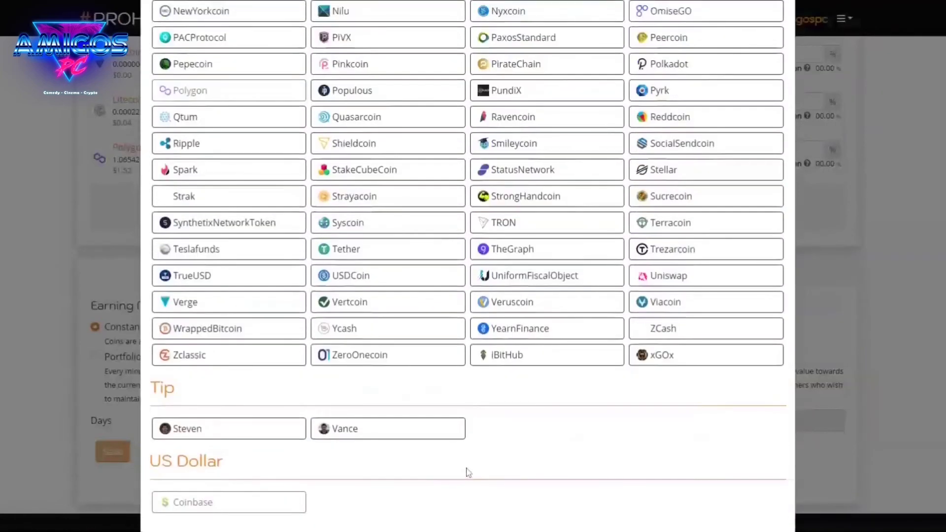
{"action": "scroll", "coordinate": [468, 473], "scroll_direction": "up", "scroll_amount": 6}
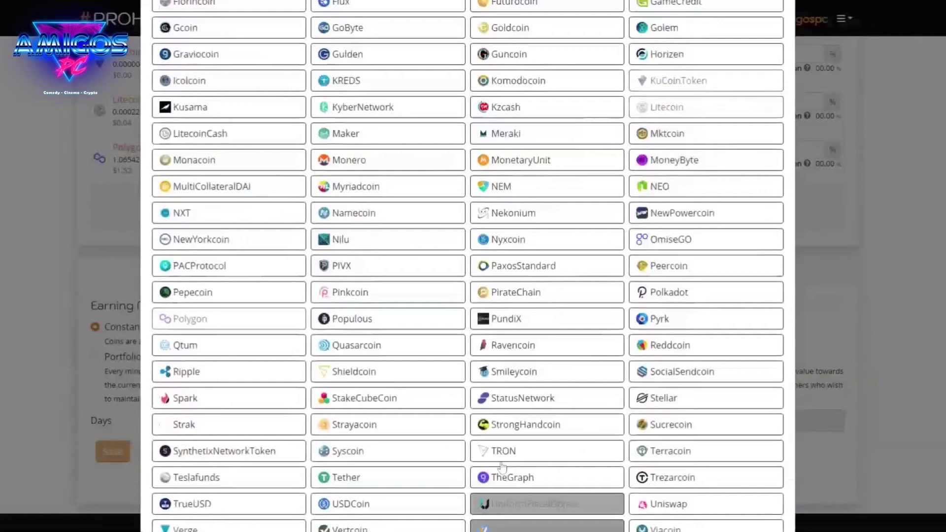
{"action": "scroll", "coordinate": [508, 459], "scroll_direction": "up", "scroll_amount": 8}
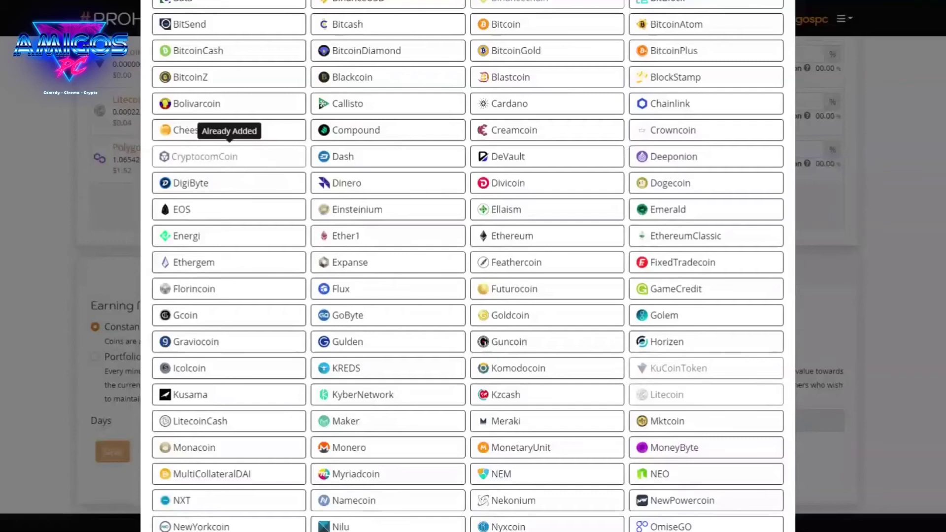
{"action": "scroll", "coordinate": [590, 186], "scroll_direction": "up", "scroll_amount": 3}
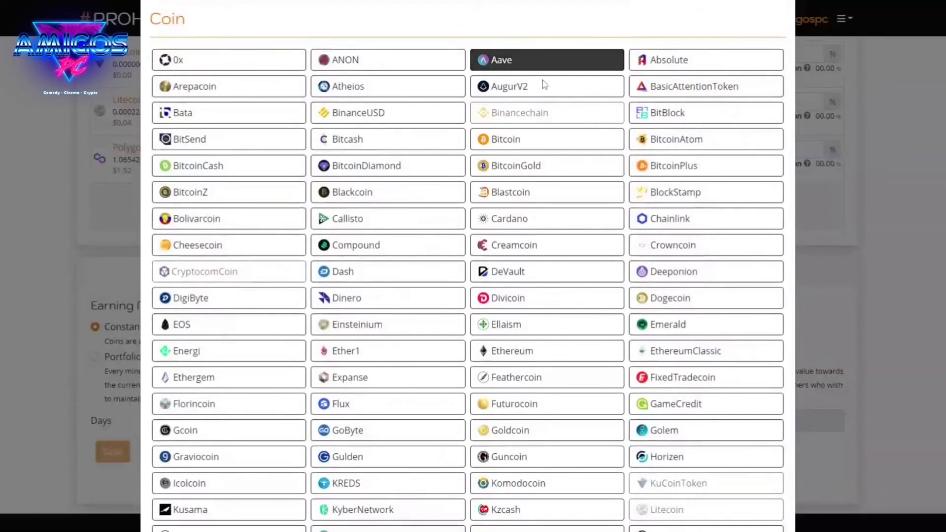
{"action": "scroll", "coordinate": [546, 99], "scroll_direction": "down", "scroll_amount": 4}
{"action": "scroll", "coordinate": [571, 257], "scroll_direction": "down", "scroll_amount": 4}
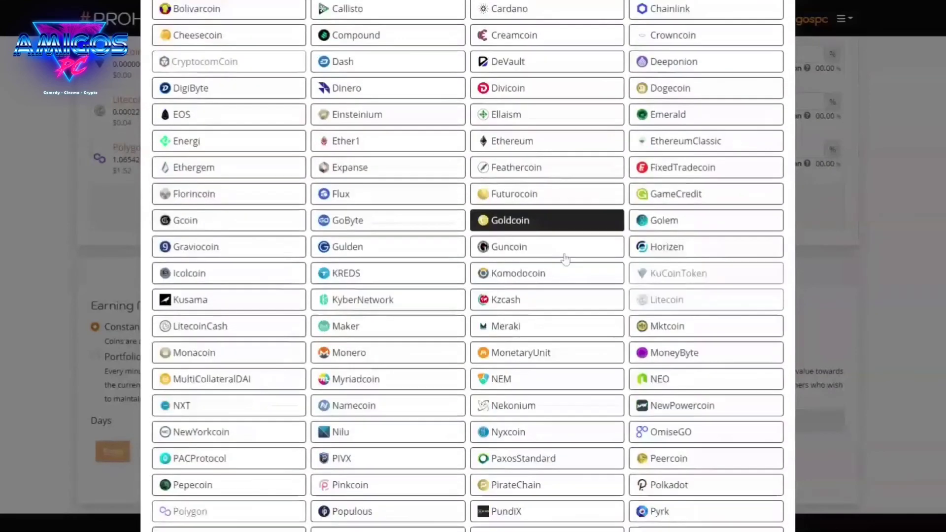
{"action": "scroll", "coordinate": [568, 257], "scroll_direction": "down", "scroll_amount": 3}
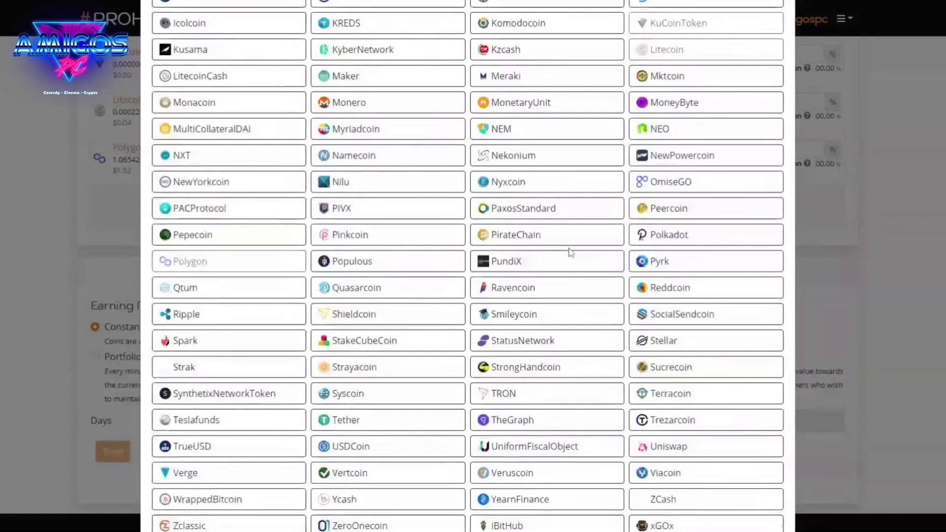
{"action": "scroll", "coordinate": [571, 253], "scroll_direction": "down", "scroll_amount": 1}
{"action": "scroll", "coordinate": [570, 254], "scroll_direction": "up", "scroll_amount": 1}
{"action": "scroll", "coordinate": [570, 253], "scroll_direction": "up", "scroll_amount": 1}
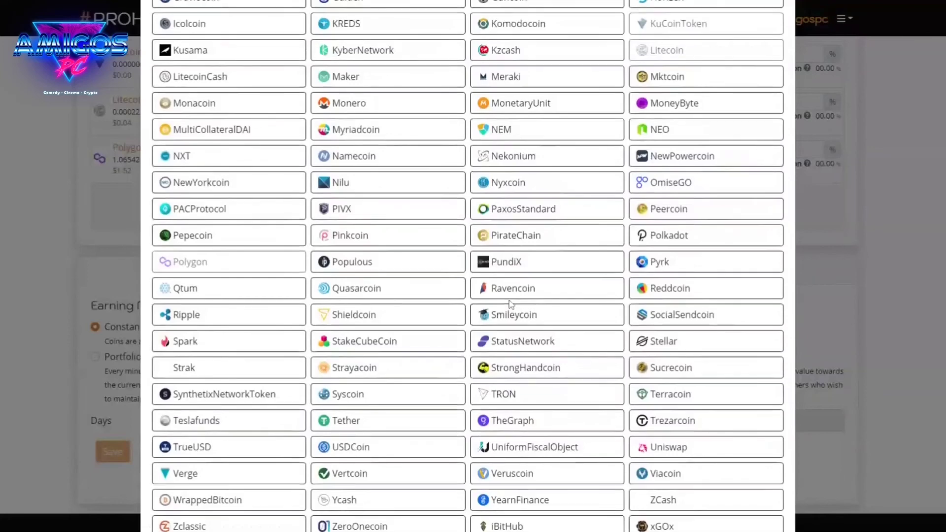
{"action": "scroll", "coordinate": [511, 303], "scroll_direction": "up", "scroll_amount": 3}
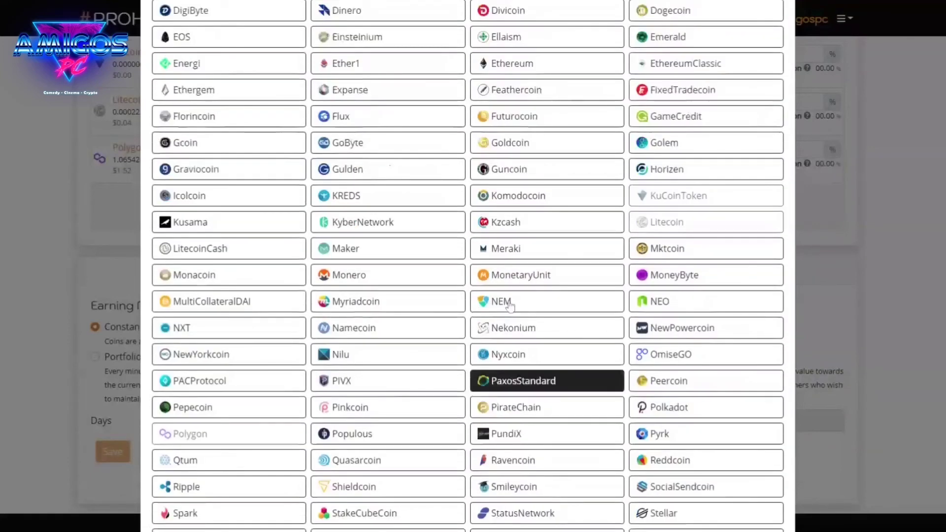
{"action": "scroll", "coordinate": [511, 304], "scroll_direction": "up", "scroll_amount": 5}
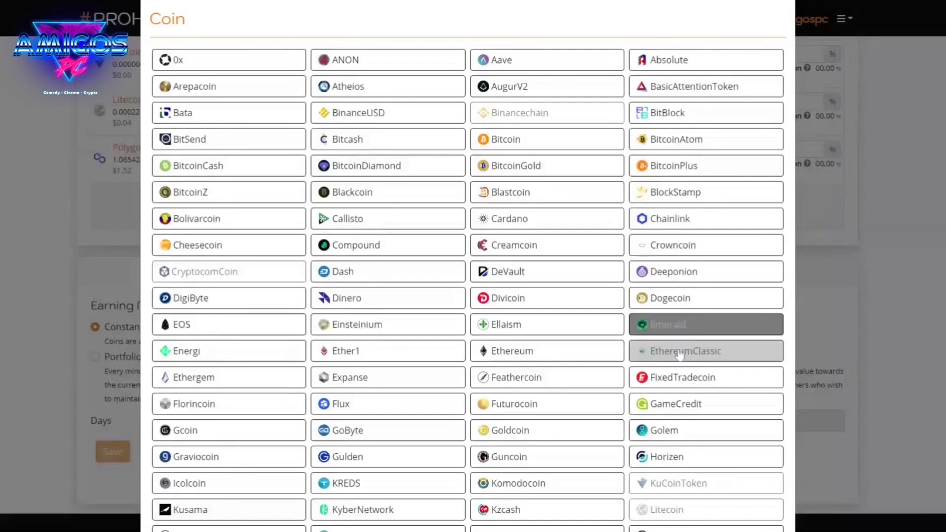
{"action": "scroll", "coordinate": [525, 232], "scroll_direction": "up", "scroll_amount": 3}
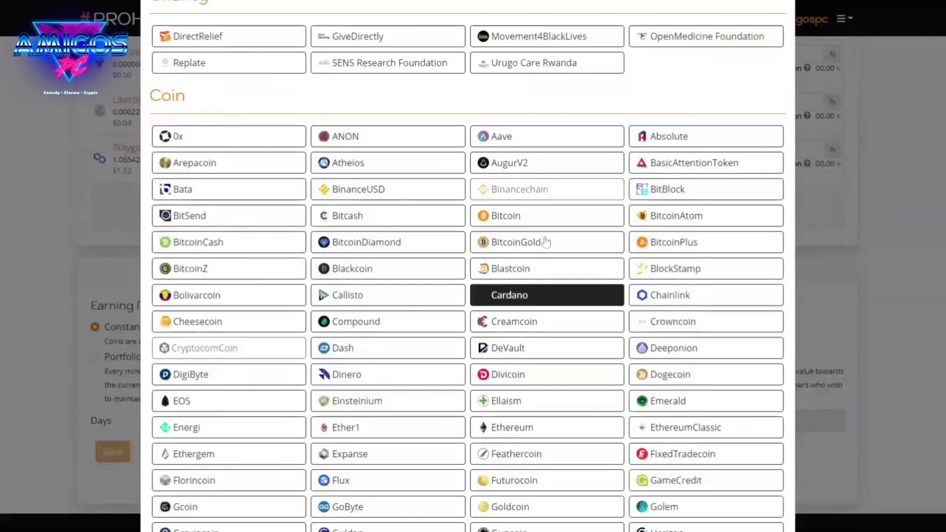